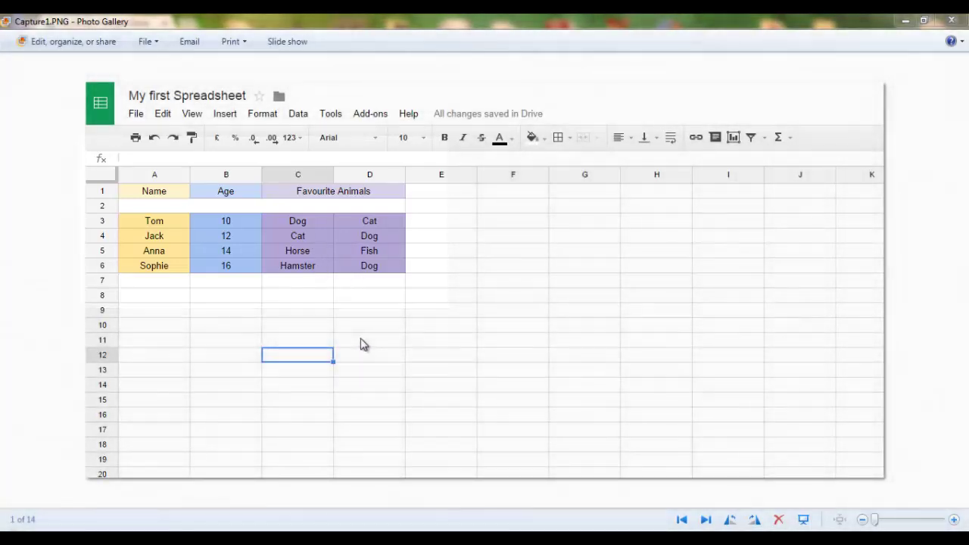
# Step: Highlight the drive.google.com part of the Drive web address
pyautogui.click(462, 465)
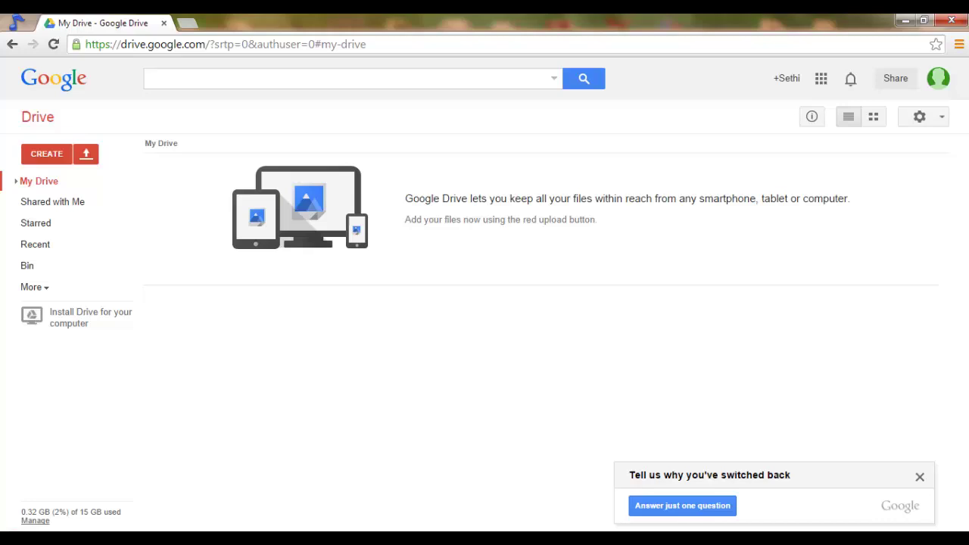
pyautogui.click(203, 47)
pyautogui.moveTo(205, 47); pyautogui.dragTo(12, 60)
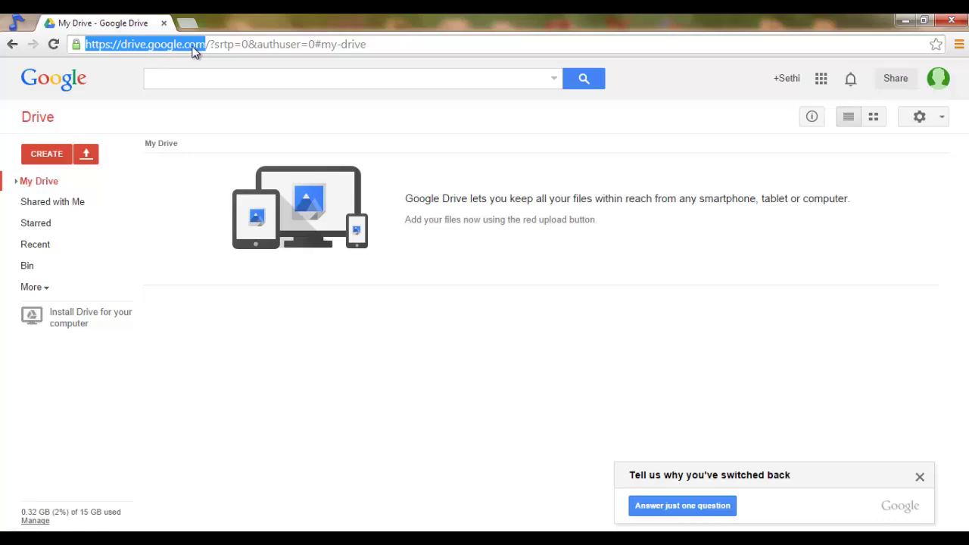
pyautogui.click(306, 333)
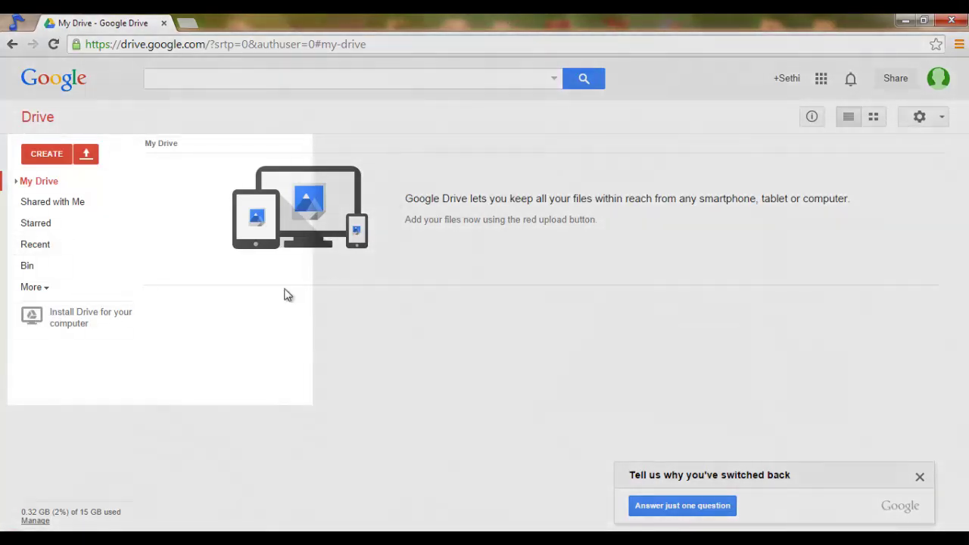
# Step: Switch to the new Drive experience from the settings gear and show the NEW file choices
pyautogui.click(46, 154)
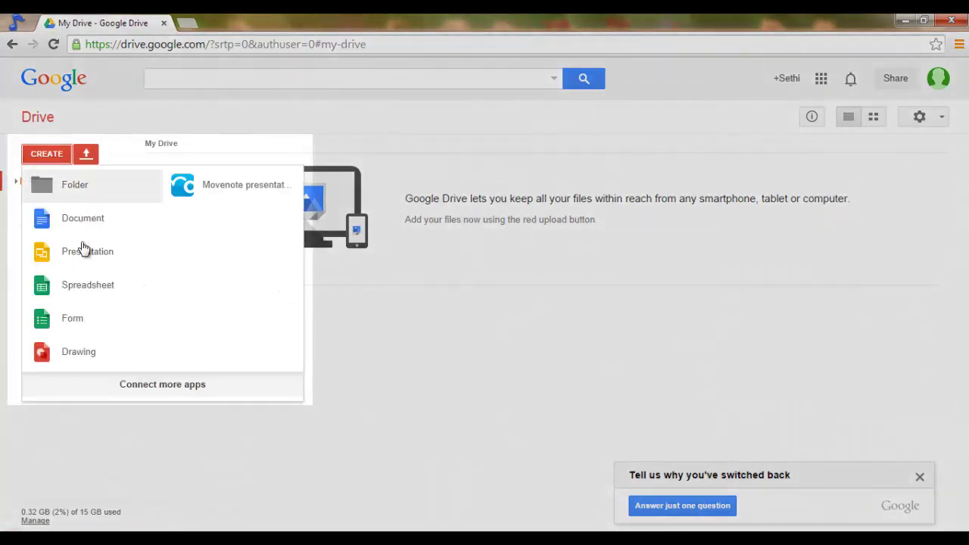
pyautogui.click(530, 286)
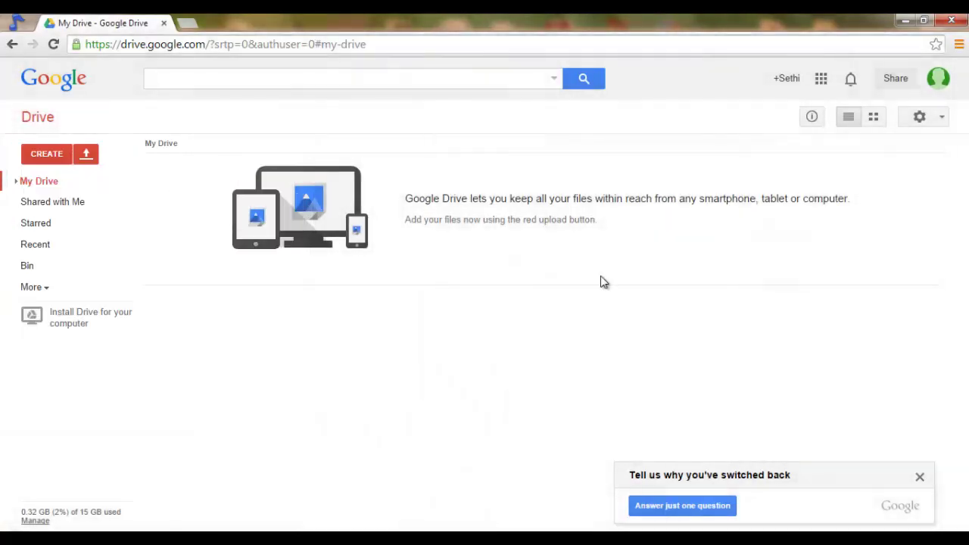
pyautogui.click(944, 121)
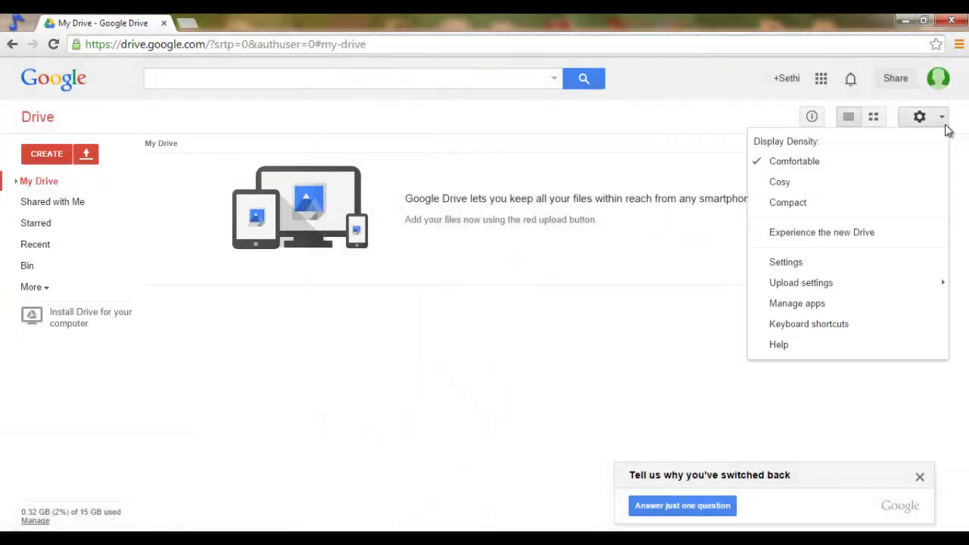
pyautogui.click(853, 236)
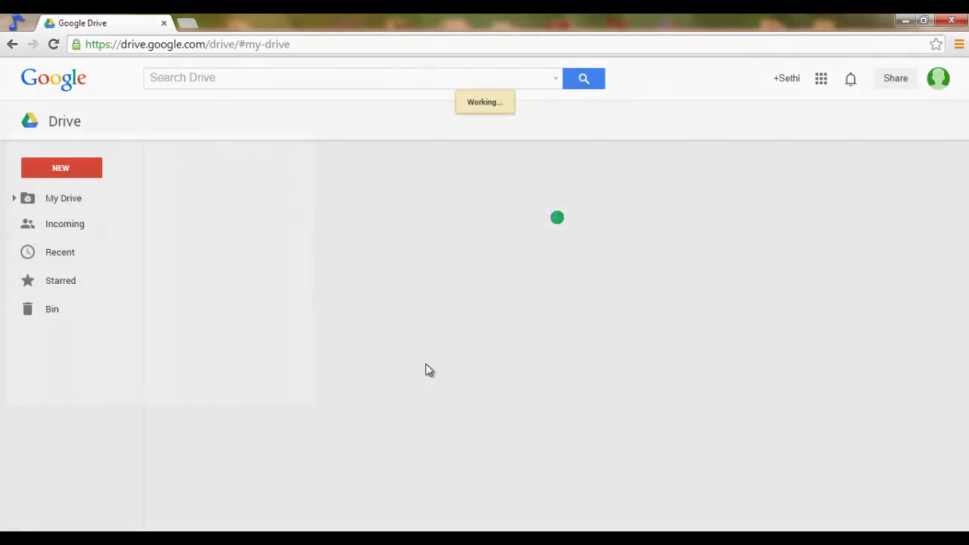
pyautogui.click(52, 161)
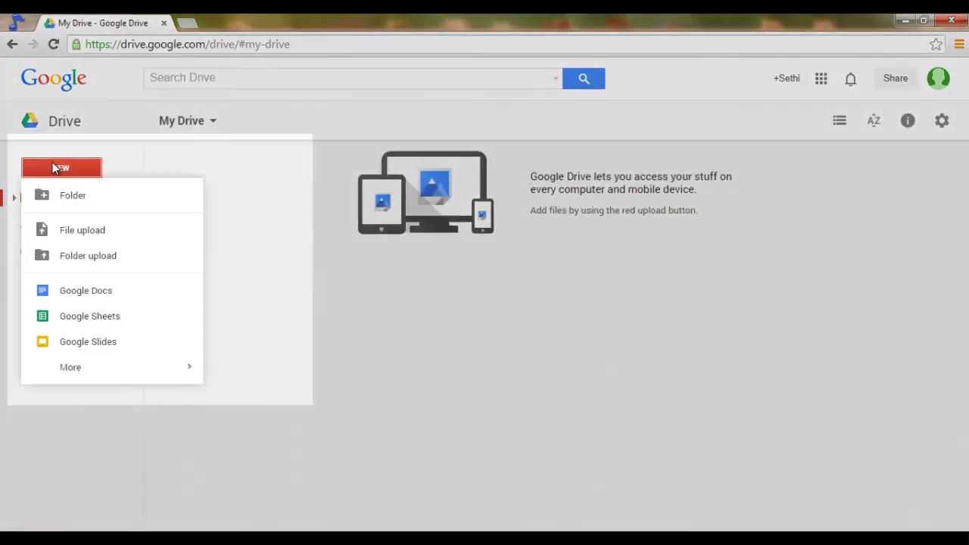
# Step: Create a blank spreadsheet from the NEW menu and title it 'My First Spreadsheet'
pyautogui.click(119, 325)
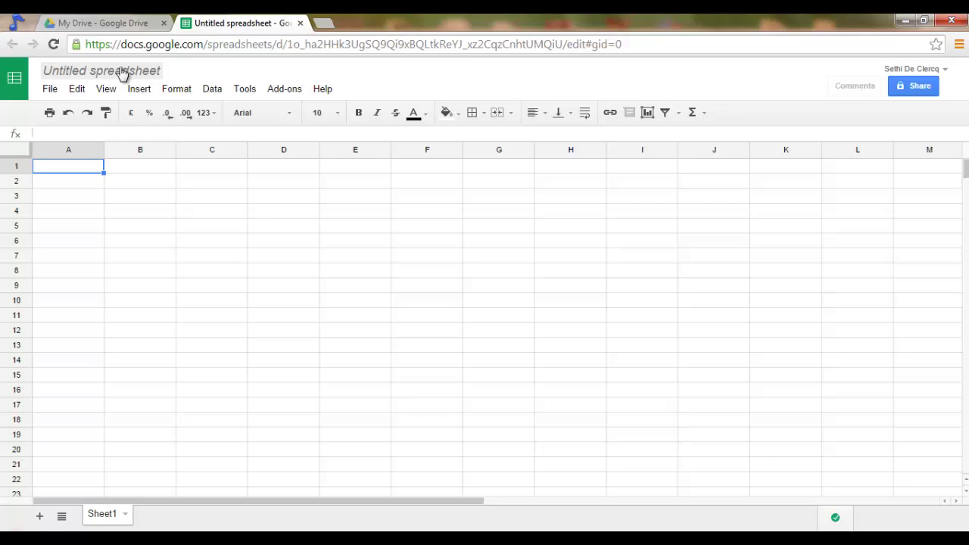
pyautogui.click(112, 73)
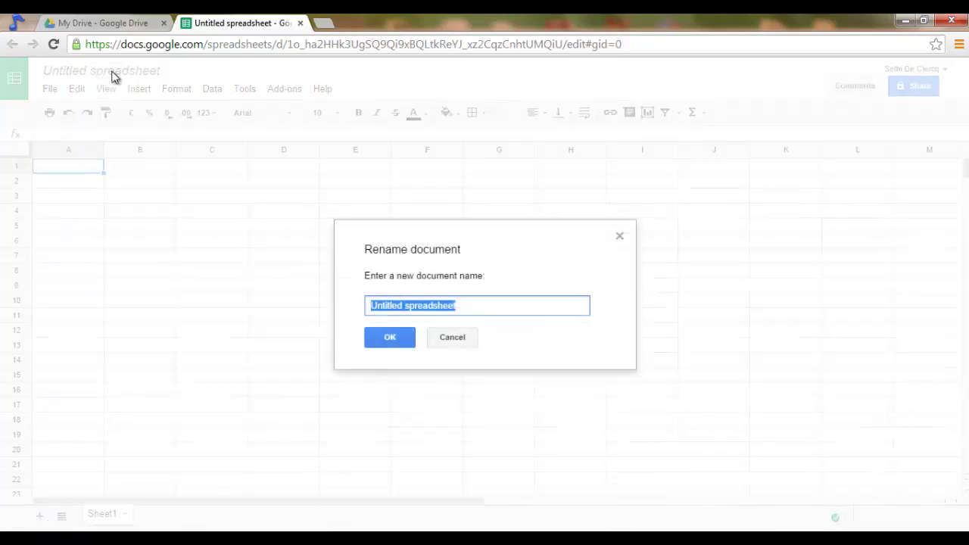
pyautogui.write('My ')
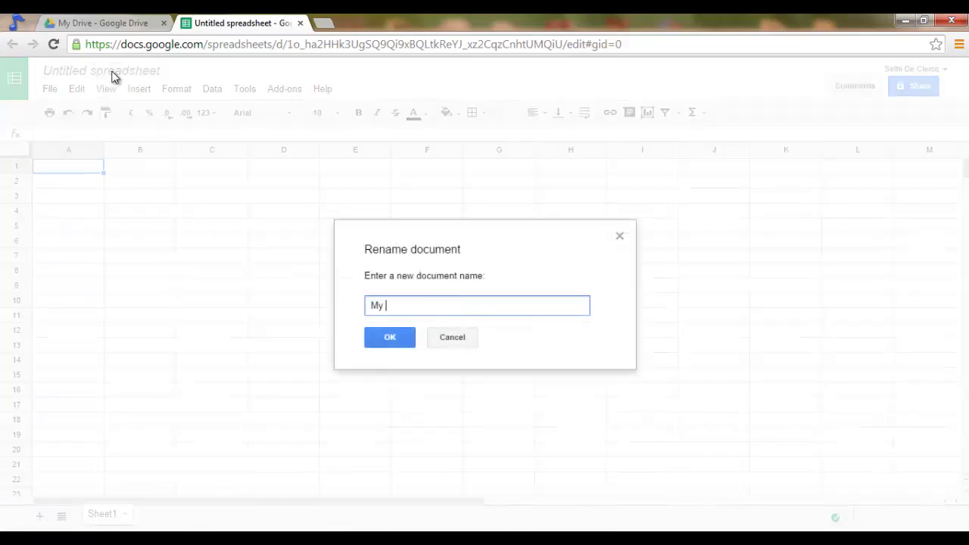
pyautogui.write('First Spreadsheet')
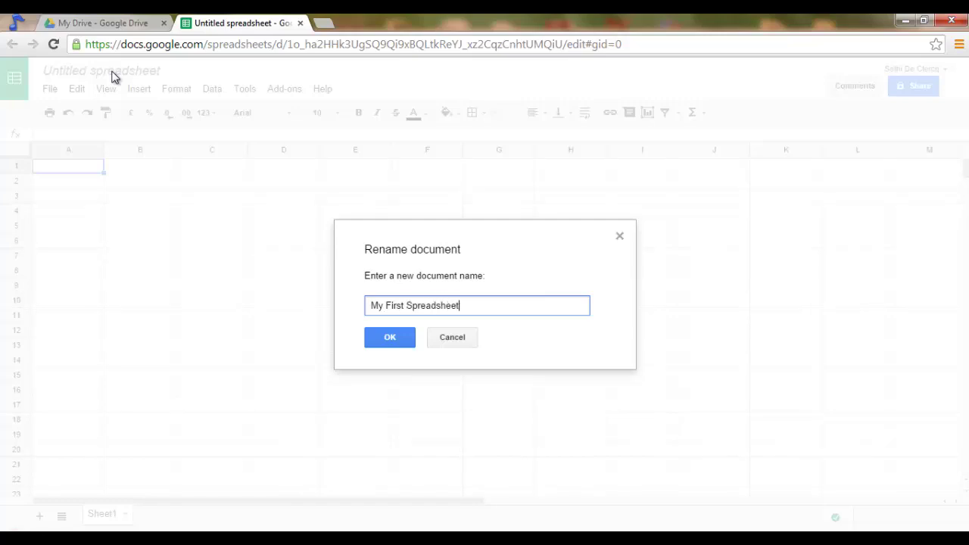
pyautogui.press('Return')
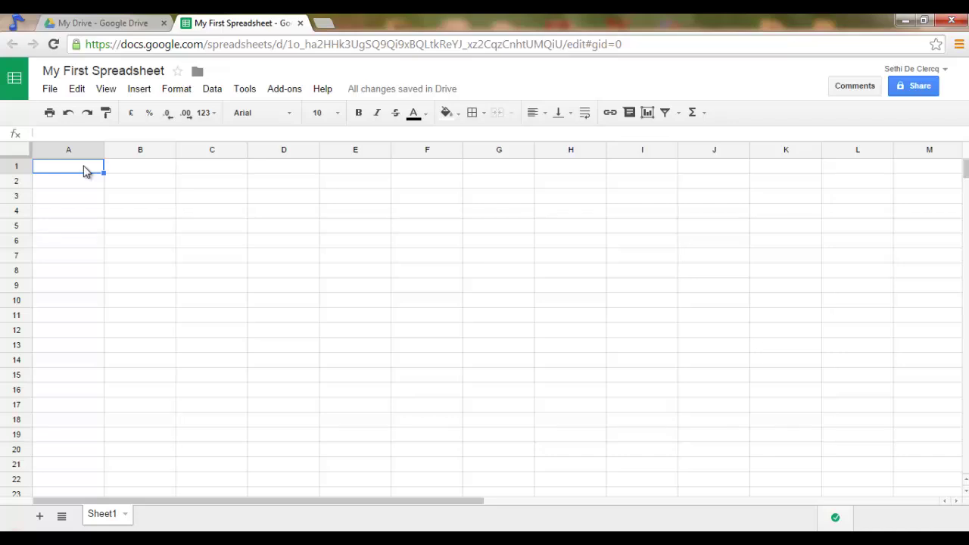
# Step: Enter Name in A1, Age in B1 and Favourite Animal in C1
pyautogui.write('Name')
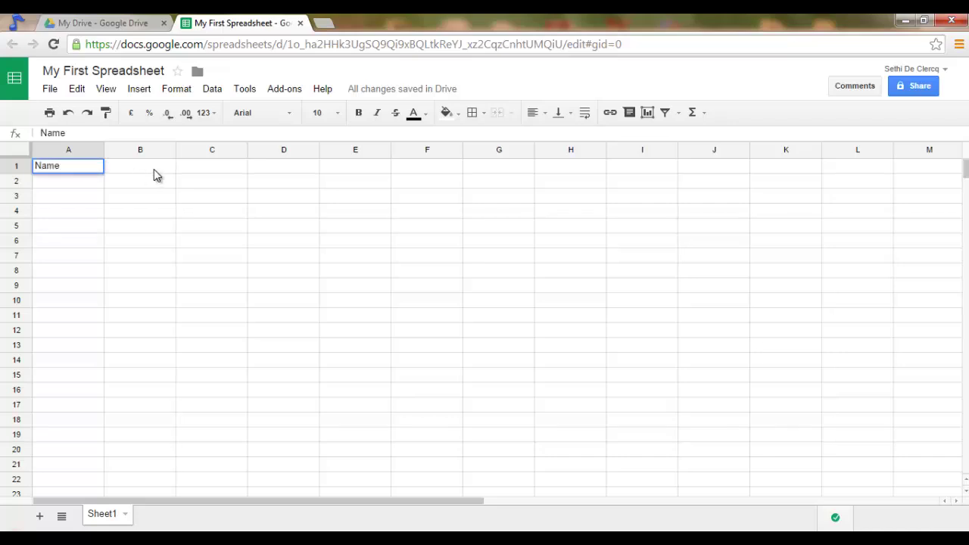
pyautogui.click(154, 169)
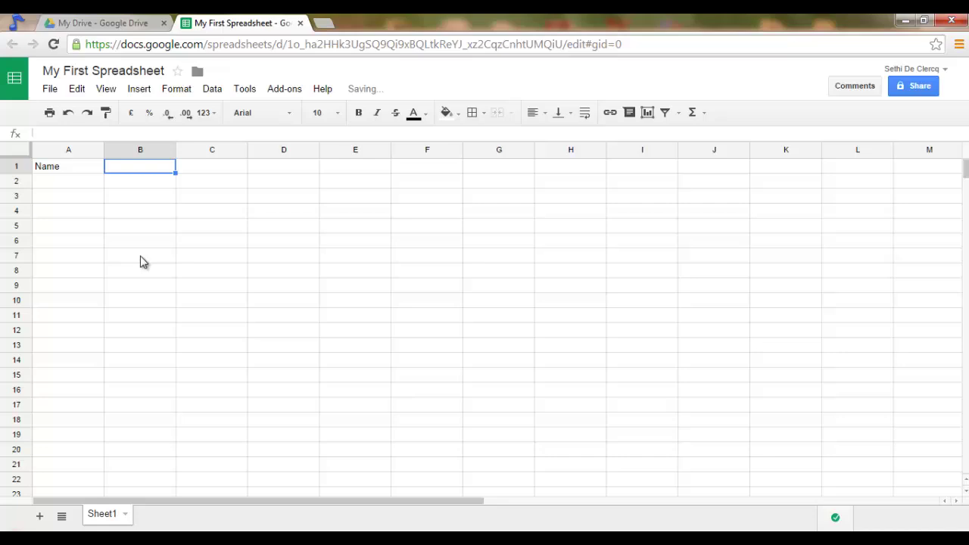
pyautogui.write('Age')
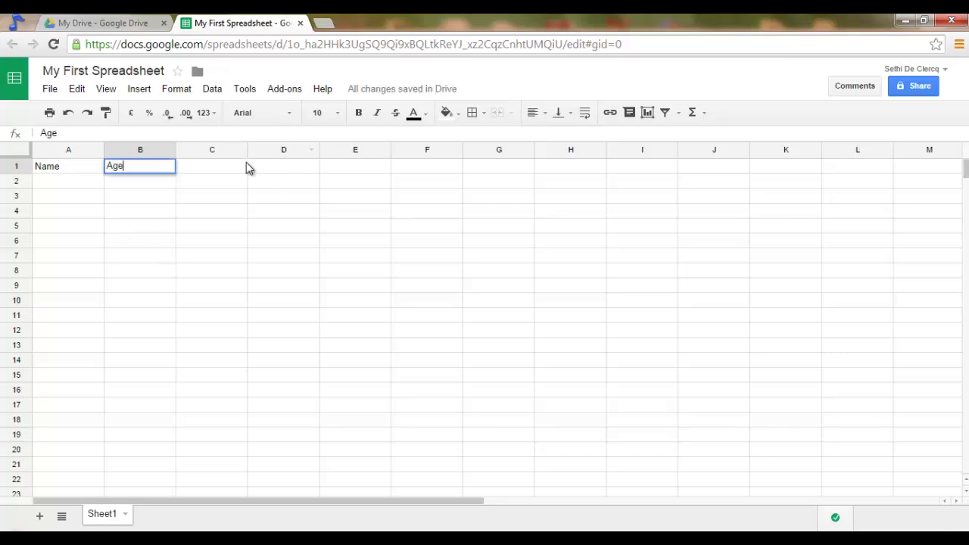
pyautogui.click(239, 170)
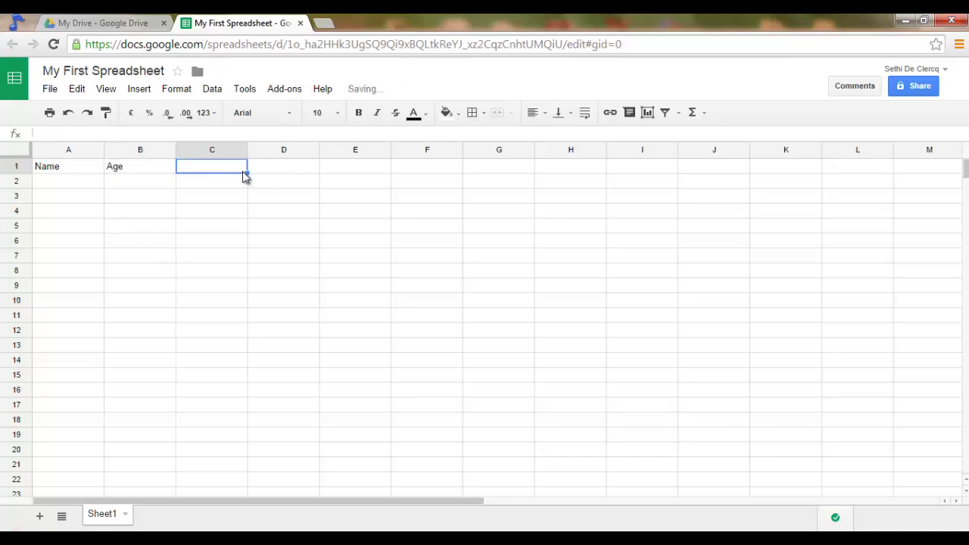
pyautogui.write('Favourite')
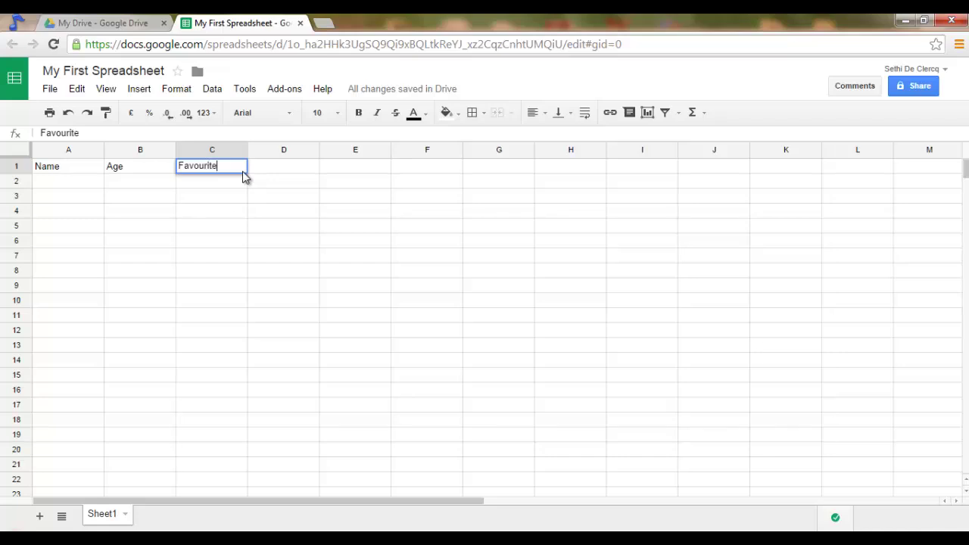
pyautogui.write(' Animal')
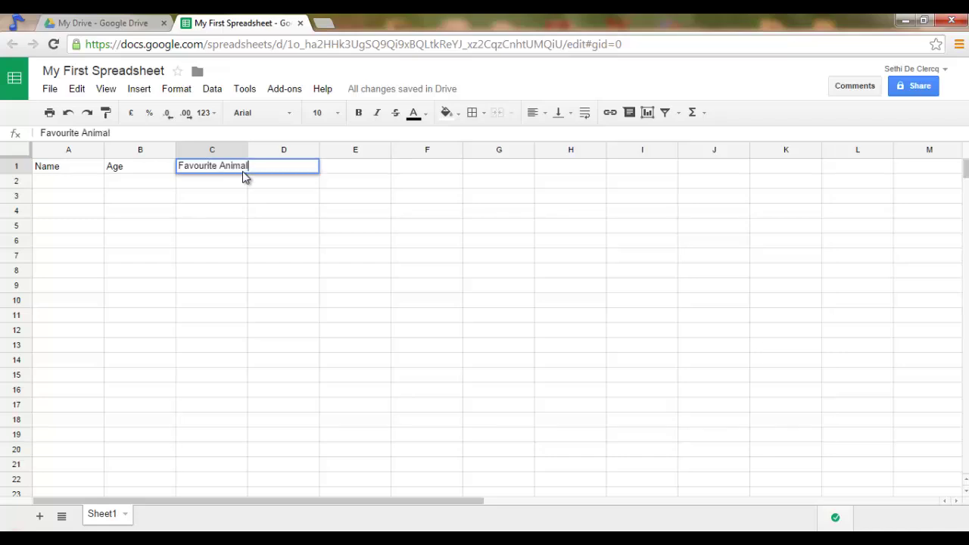
pyautogui.click(231, 212)
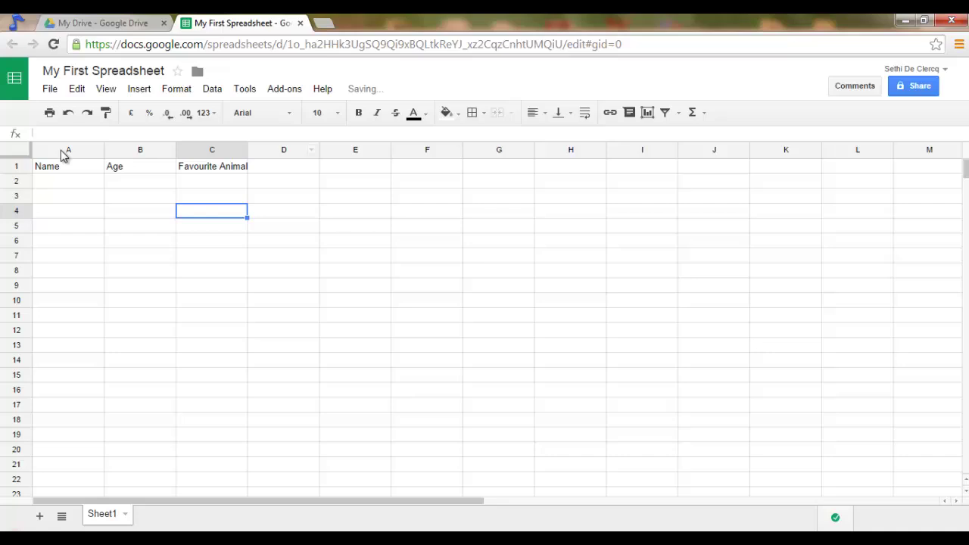
# Step: Enter the names Jack, Anna, Sophie and Tom down A3:A6
pyautogui.click(52, 200)
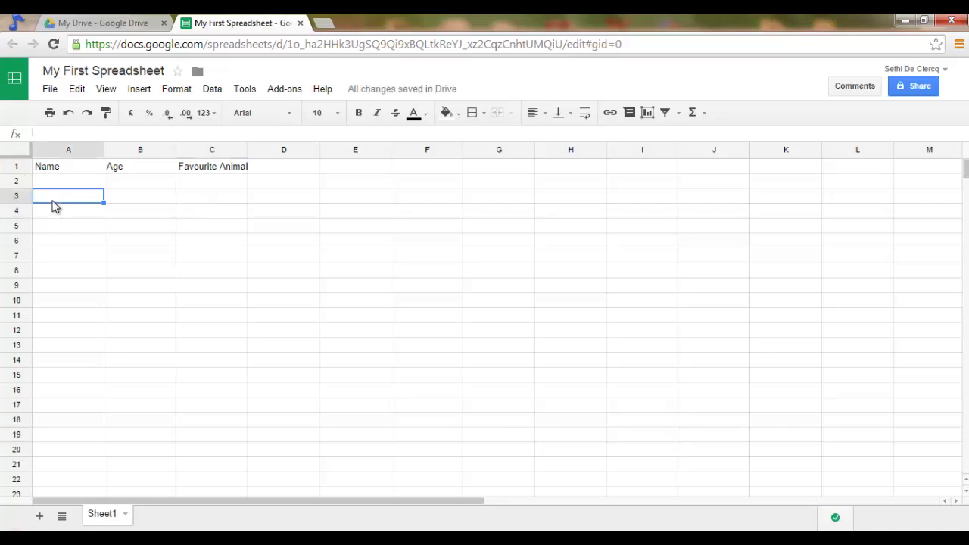
pyautogui.write('Jack')
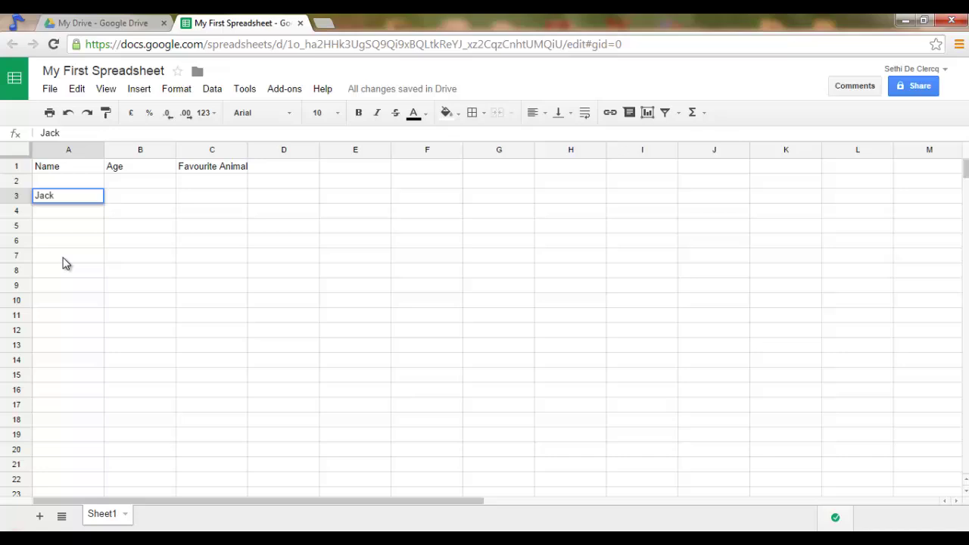
pyautogui.press('Return')
pyautogui.write('Anna')
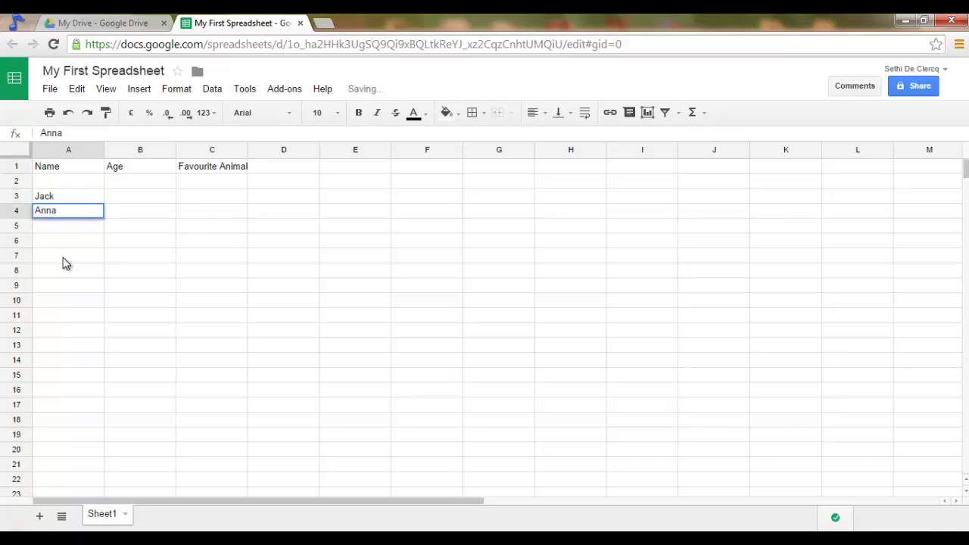
pyautogui.press('Return')
pyautogui.write('Sophie')
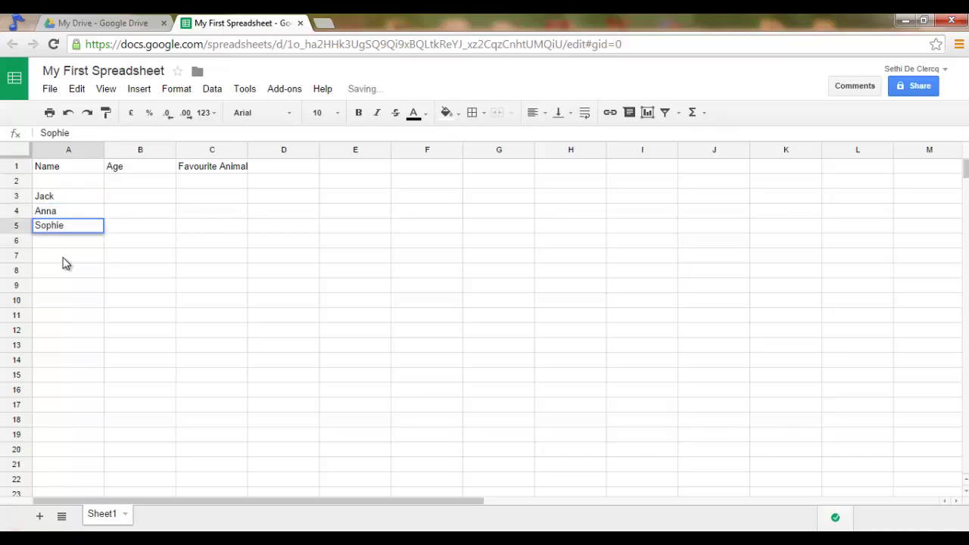
pyautogui.press('Return')
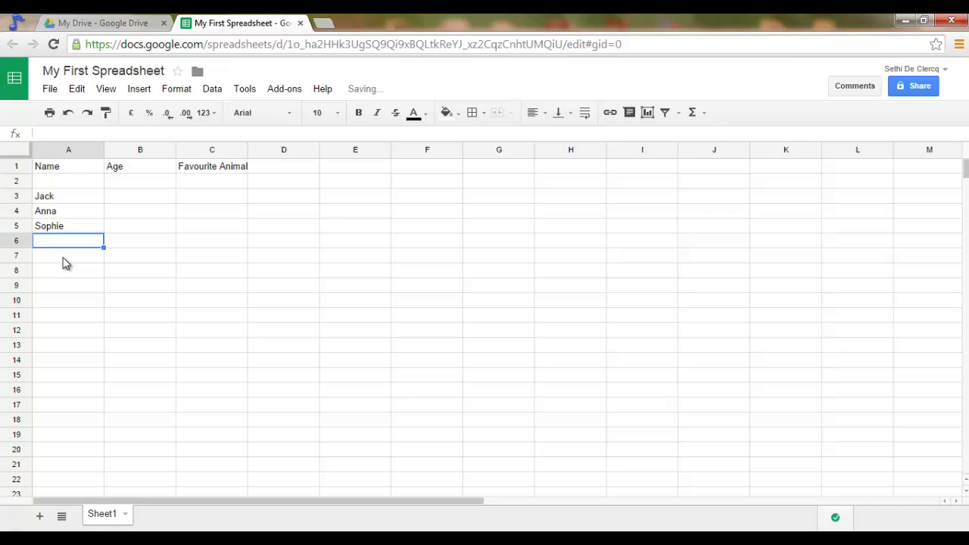
pyautogui.write('Tom')
pyautogui.click(129, 196)
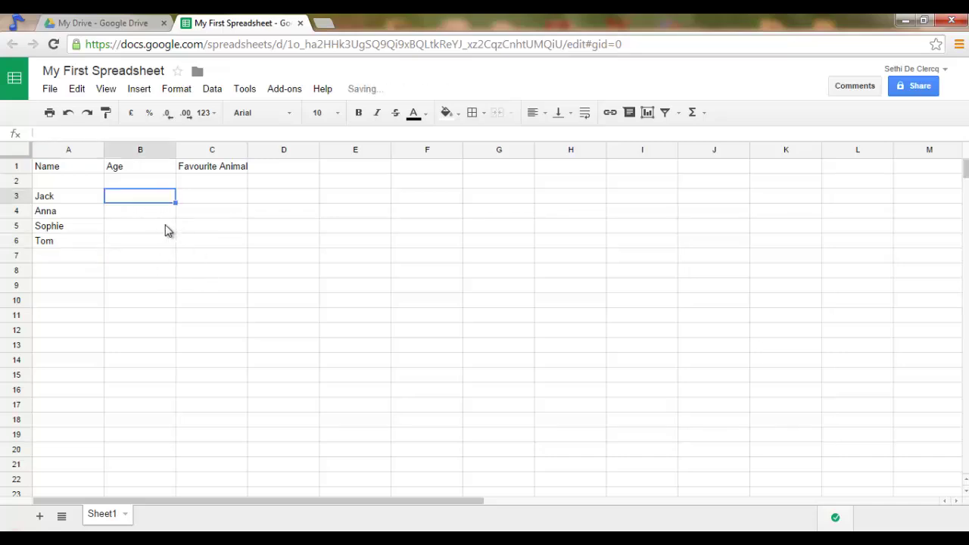
# Step: Enter the ages 12, 14, 16 and 18 down B3:B6
pyautogui.write('12')
pyautogui.press('Return')
pyautogui.write('14')
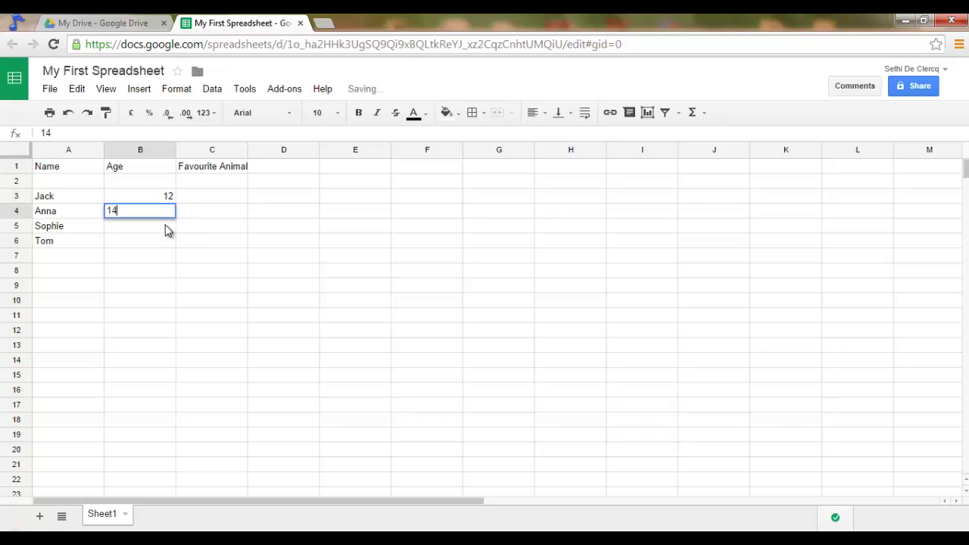
pyautogui.press('Return')
pyautogui.write('16')
pyautogui.press('Return')
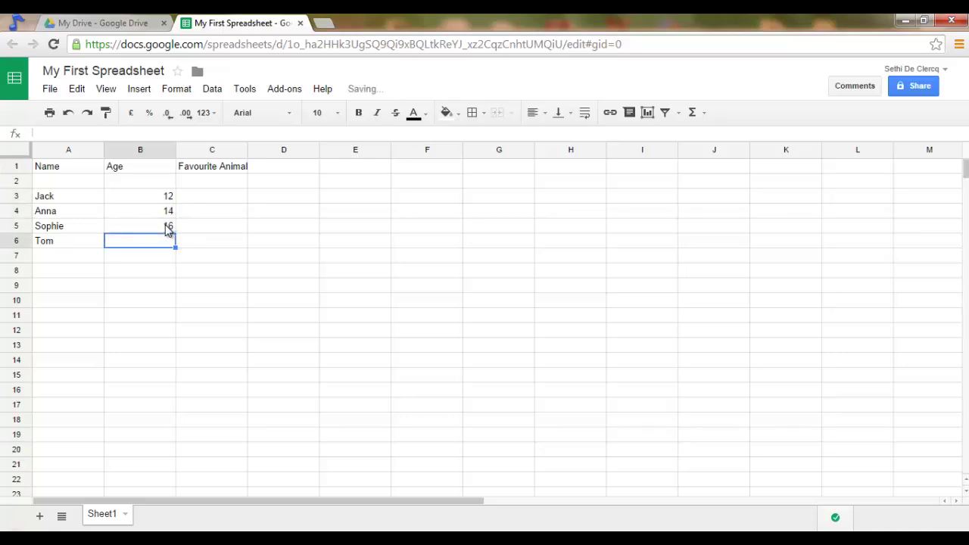
pyautogui.write('18')
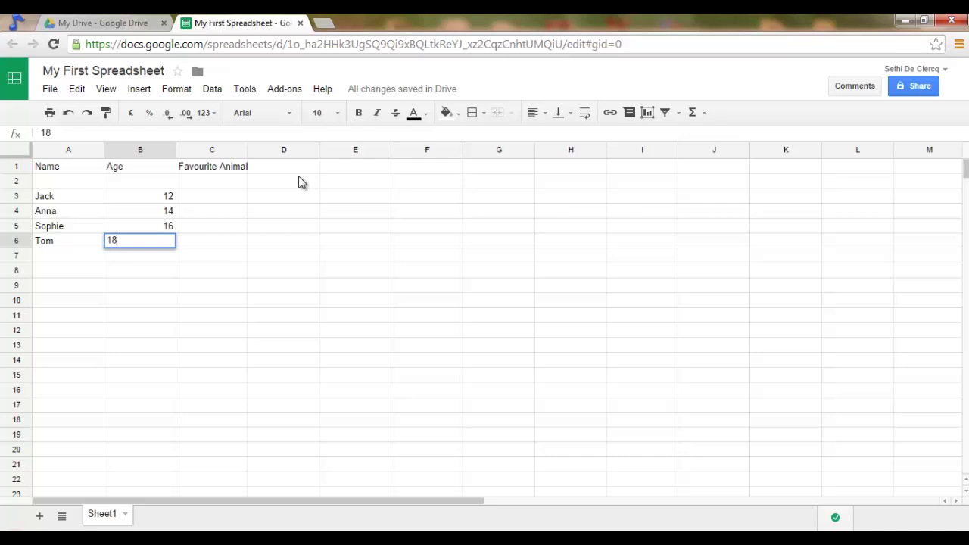
pyautogui.click(236, 290)
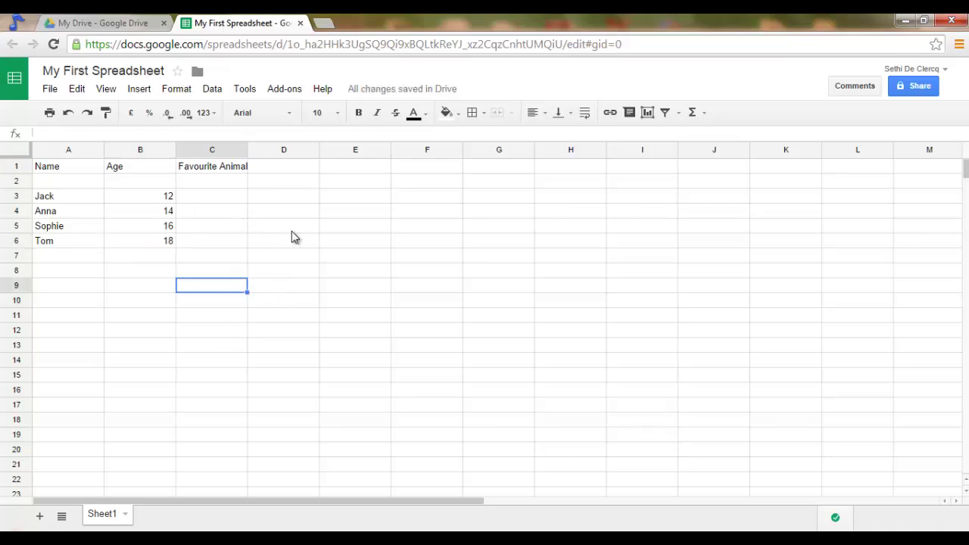
pyautogui.click(231, 198)
# Step: Fill C3:D6 with the animal pairs Dog/Cat, Cat/Dog, Fish/Dog and Goat/Horse
pyautogui.write('Dog')
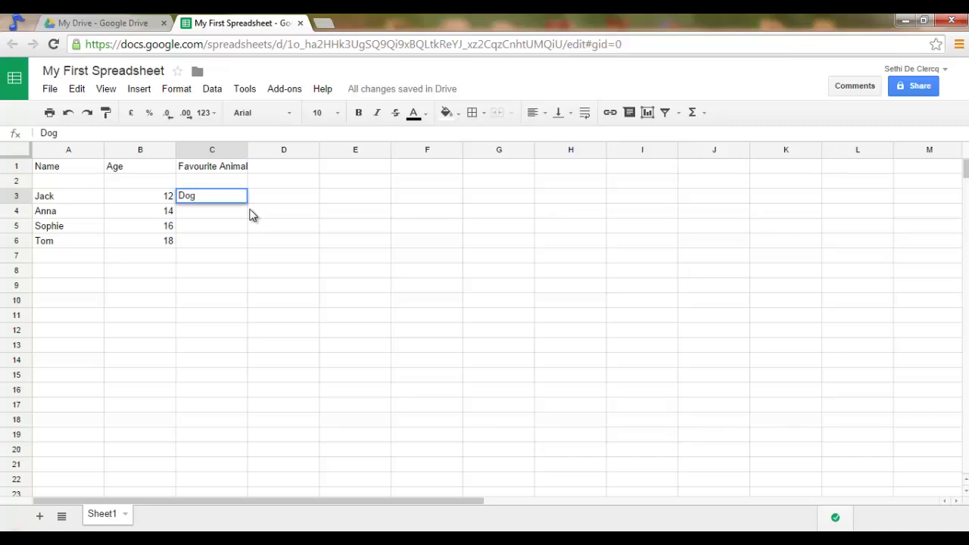
pyautogui.press('Tab')
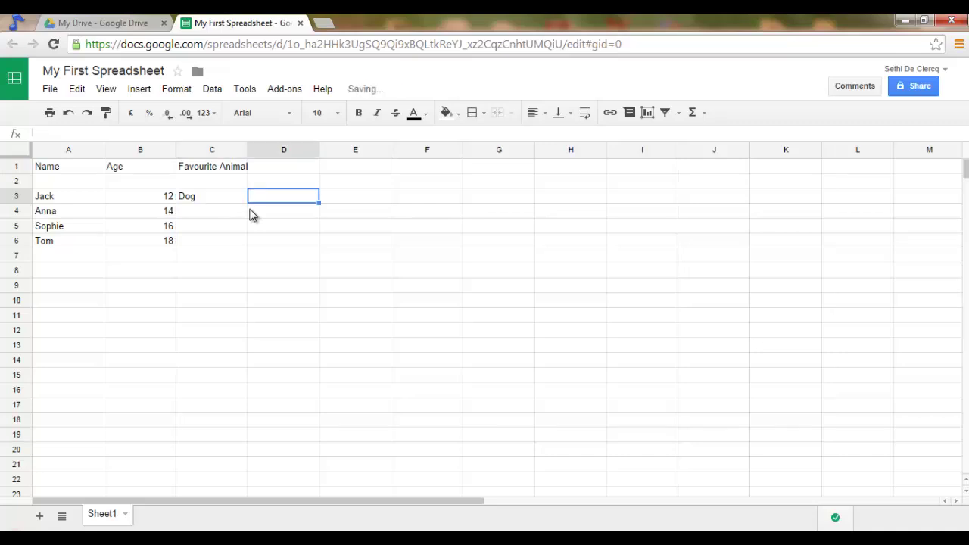
pyautogui.write('Cat')
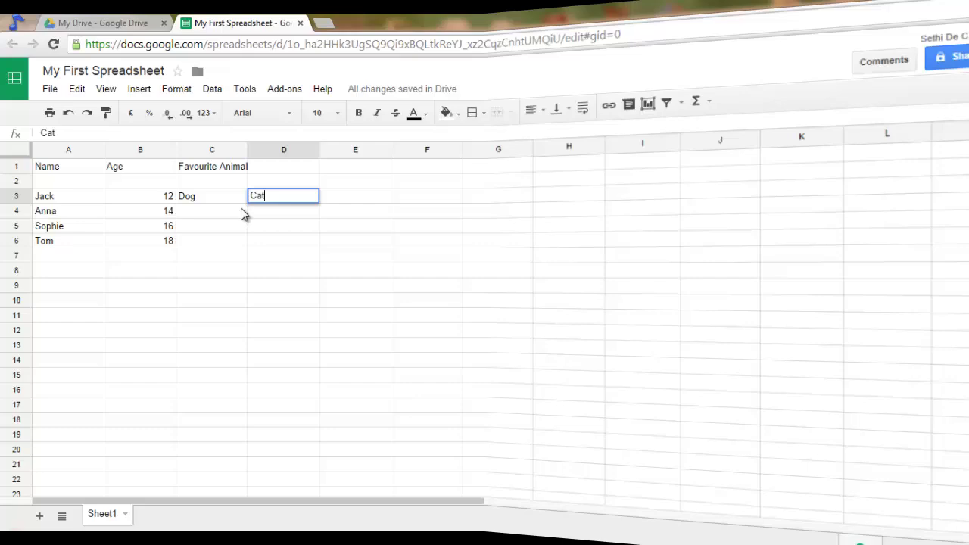
pyautogui.write('Horse')
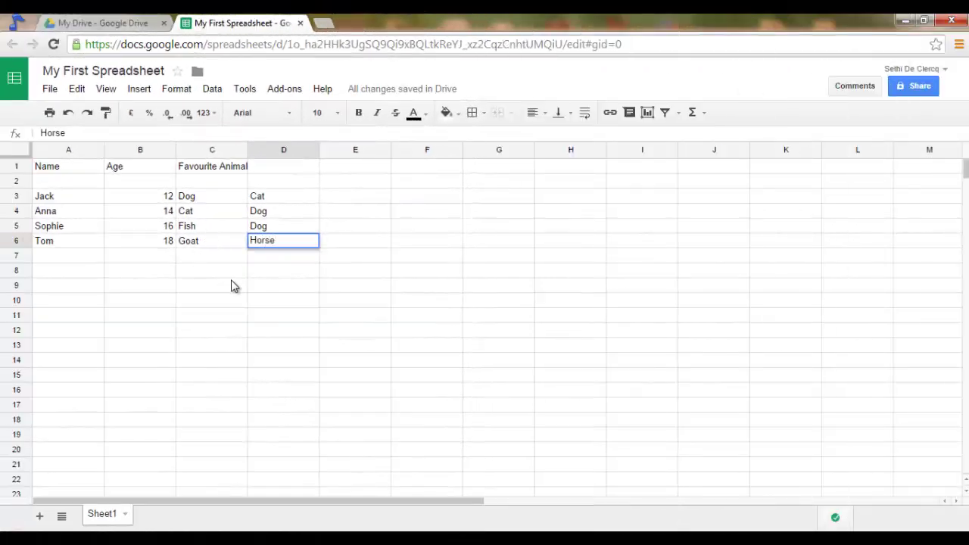
pyautogui.click(234, 287)
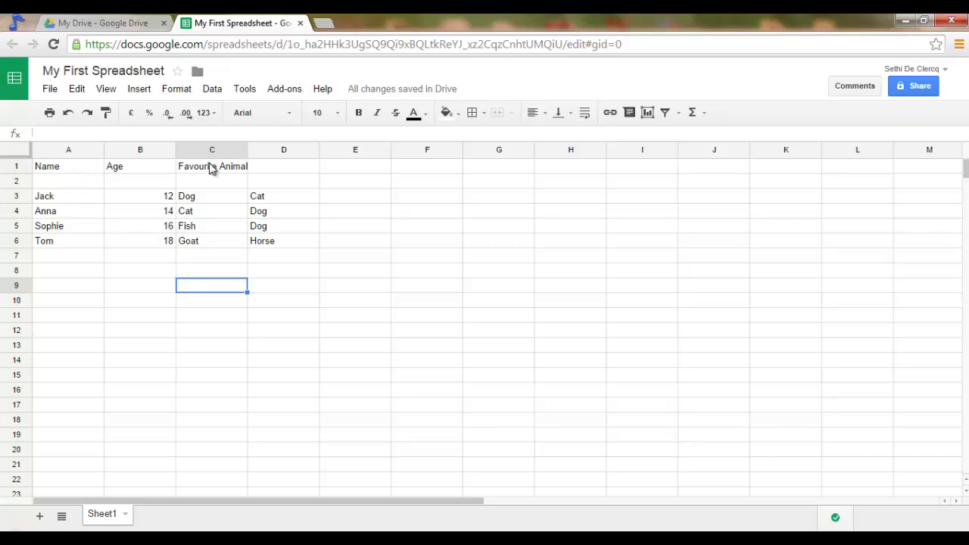
# Step: Apply Centre horizontal alignment to the A1:C1 headers
pyautogui.click(85, 172)
pyautogui.moveTo(86, 172); pyautogui.dragTo(208, 170)
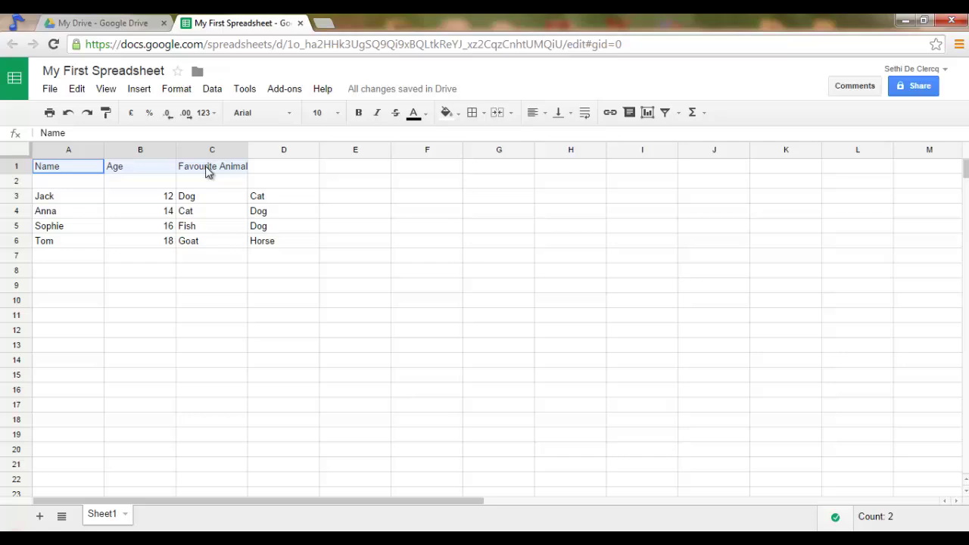
pyautogui.click(547, 115)
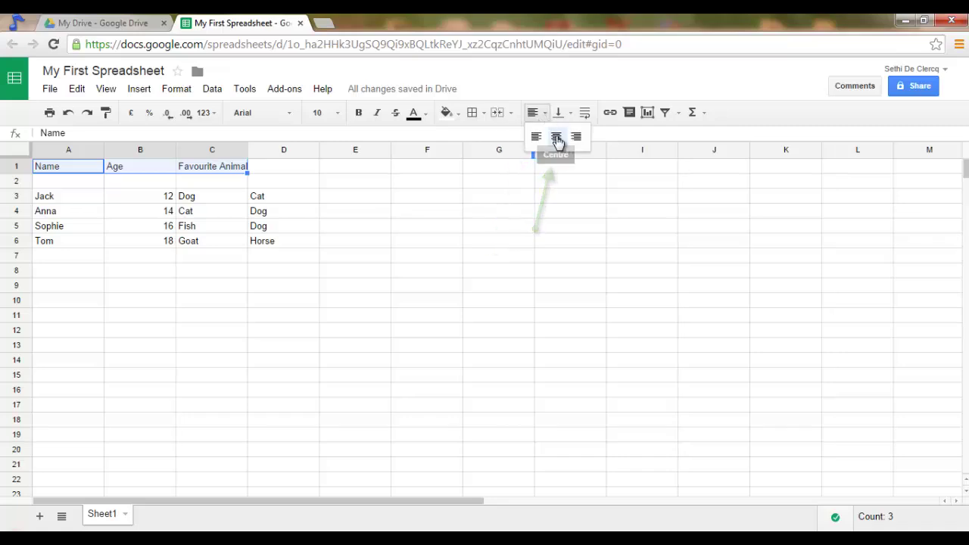
pyautogui.click(556, 138)
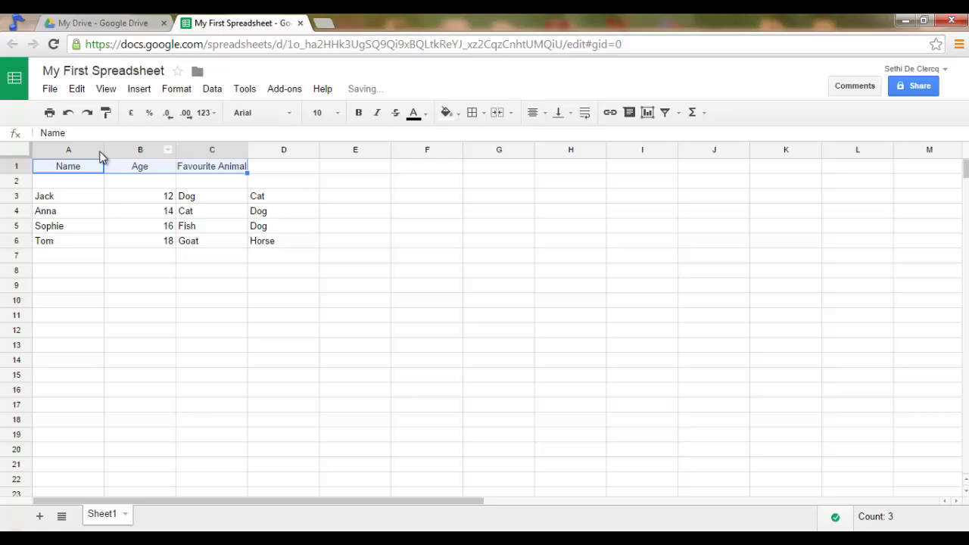
# Step: Change the C1 heading to 'Favourite Animals' by adding an 's'
pyautogui.click(230, 179)
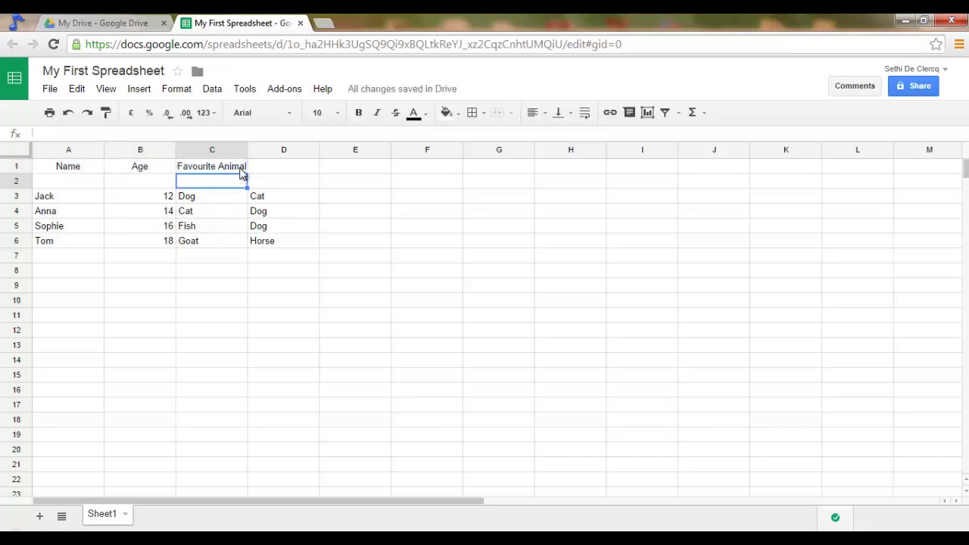
pyautogui.click(228, 170)
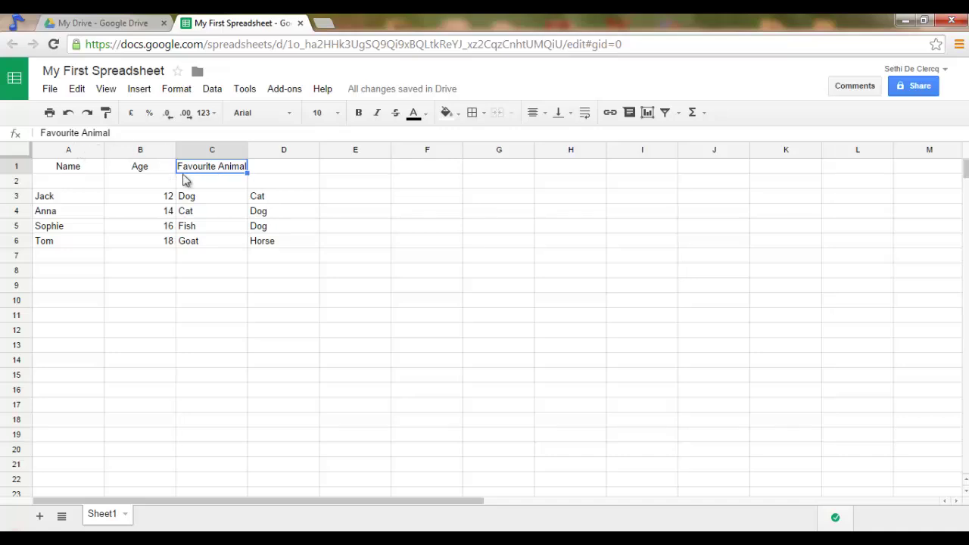
pyautogui.click(125, 132)
pyautogui.write('s')
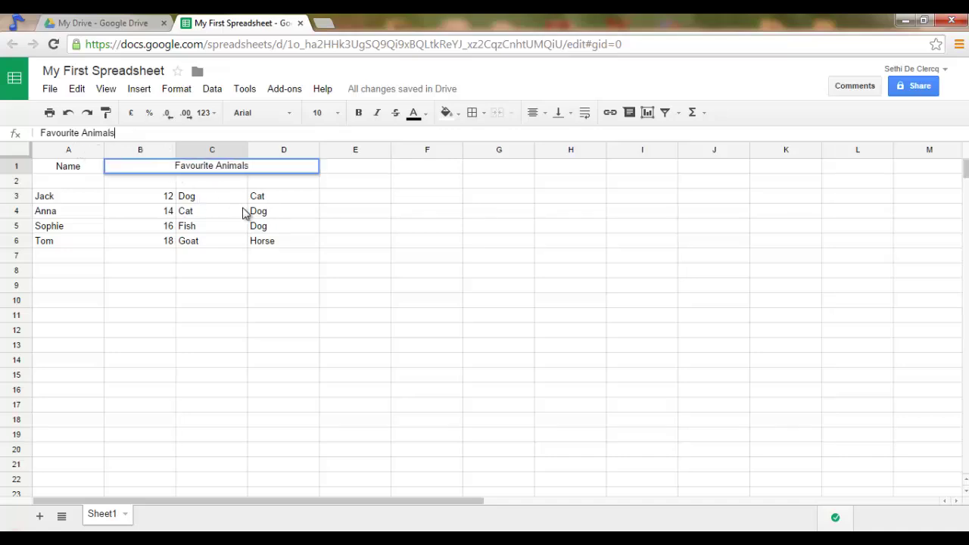
pyautogui.click(313, 239)
# Step: Merge C1:D1 horizontally so the heading spans both animal columns
pyautogui.moveTo(224, 171); pyautogui.dragTo(277, 171)
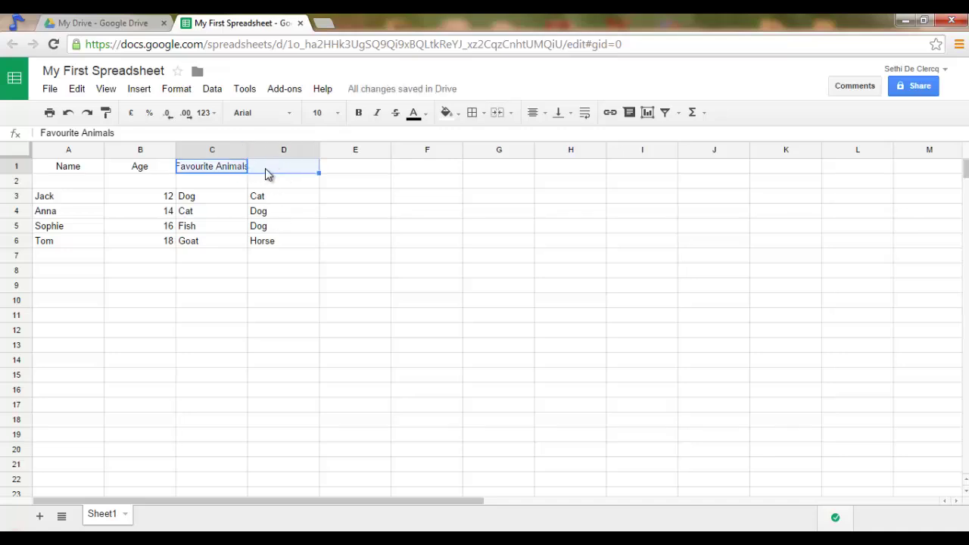
pyautogui.click(229, 180)
pyautogui.moveTo(225, 164); pyautogui.dragTo(277, 167)
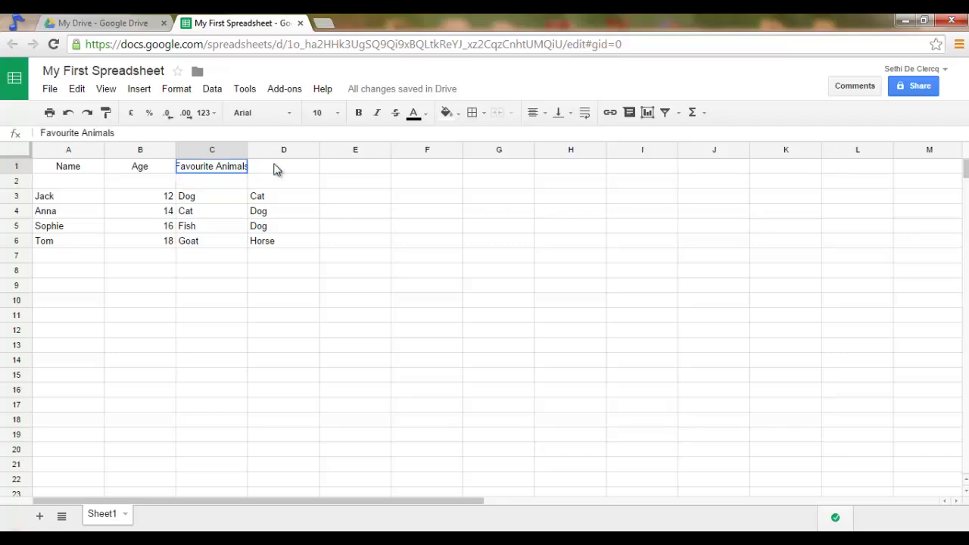
pyautogui.click(176, 91)
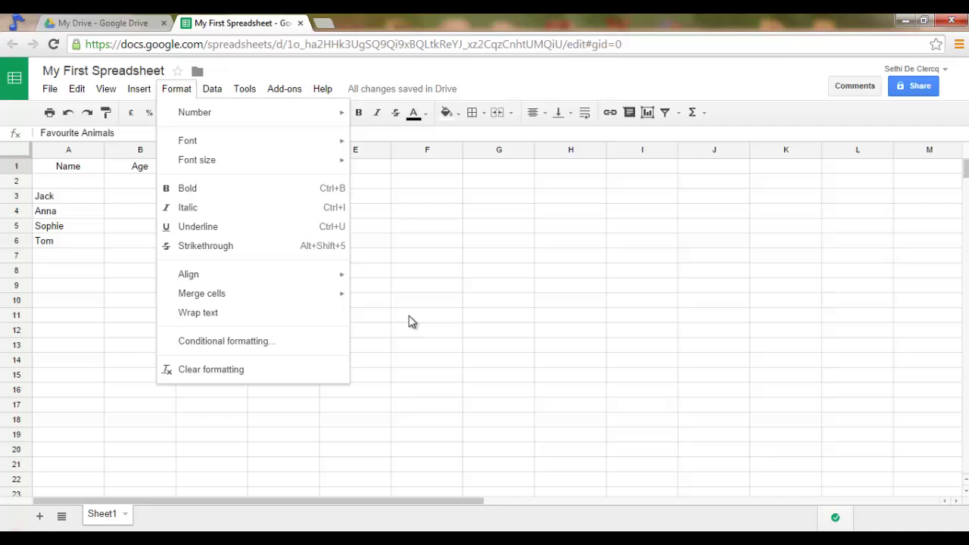
pyautogui.moveTo(202, 293)
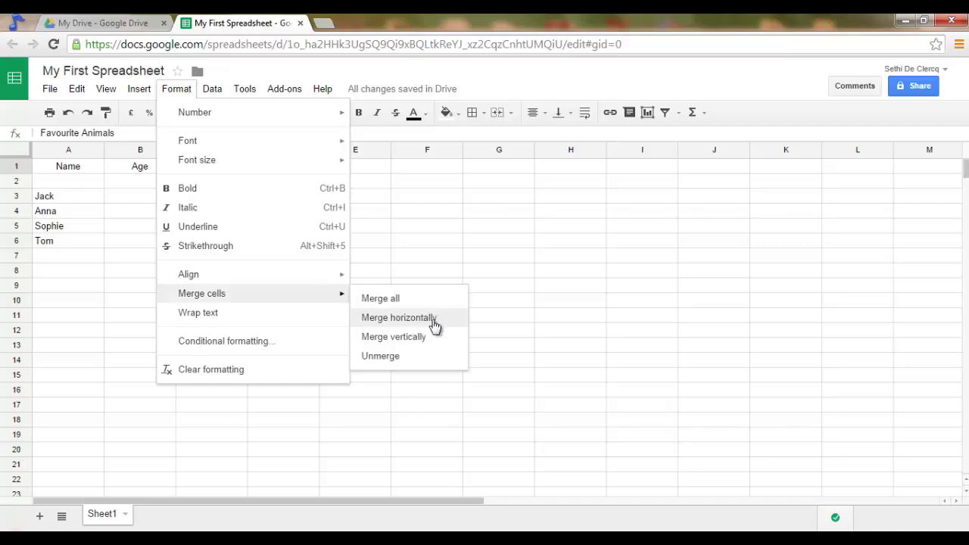
pyautogui.click(434, 326)
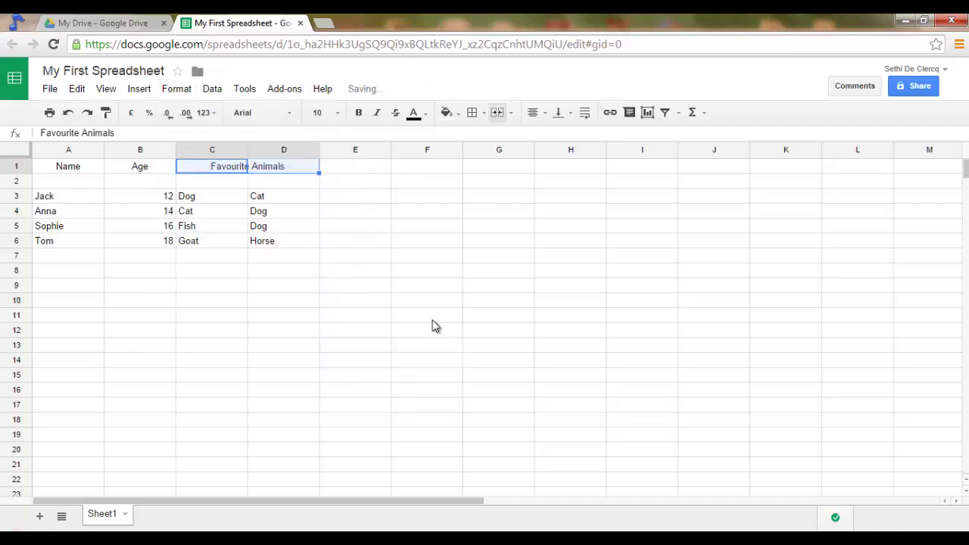
pyautogui.click(283, 225)
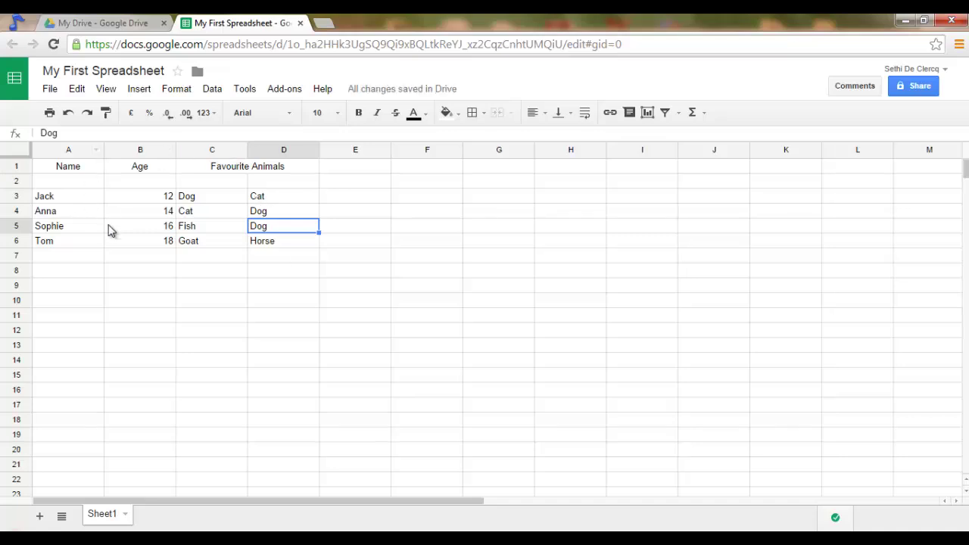
# Step: Fill the Name header and the names Jack to Tom with light orange
pyautogui.click(143, 296)
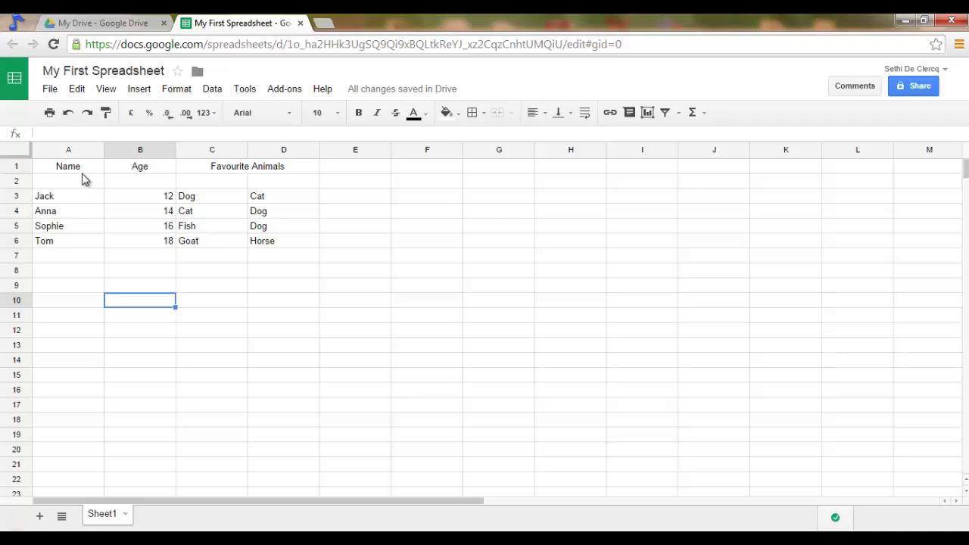
pyautogui.click(80, 173)
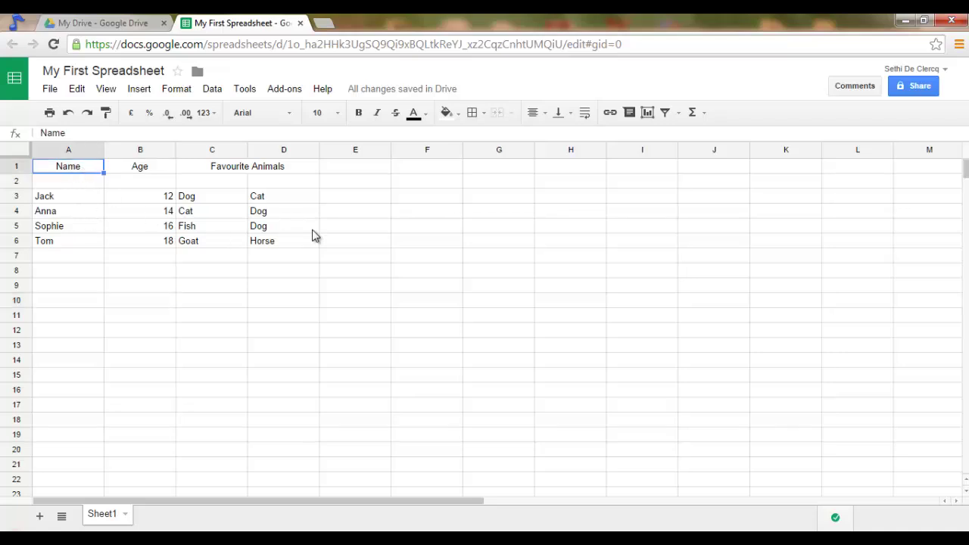
pyautogui.click(457, 114)
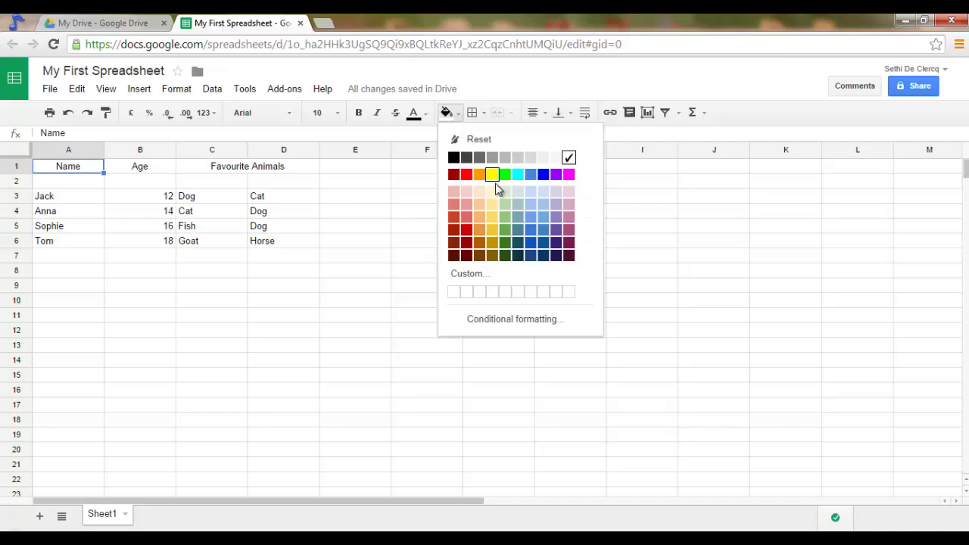
pyautogui.click(493, 193)
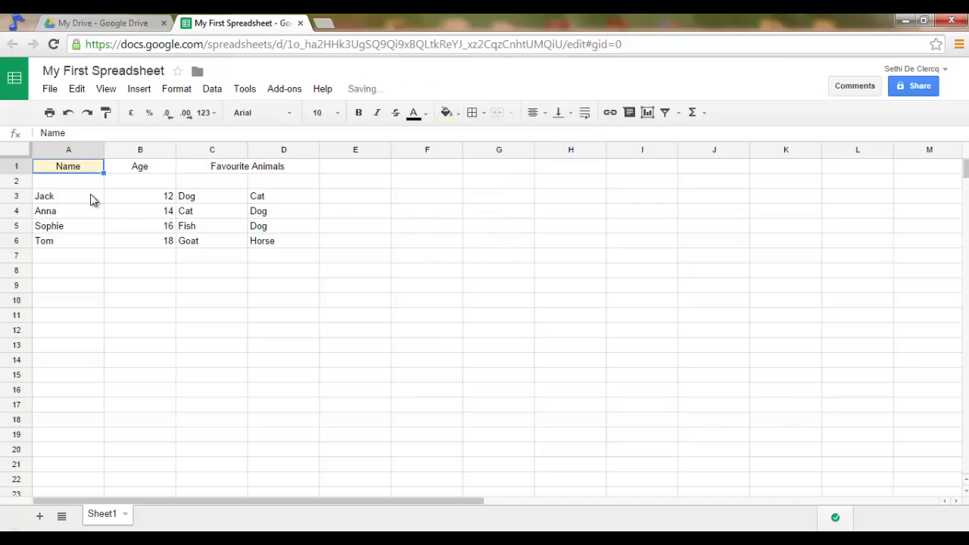
pyautogui.moveTo(84, 199); pyautogui.dragTo(80, 240)
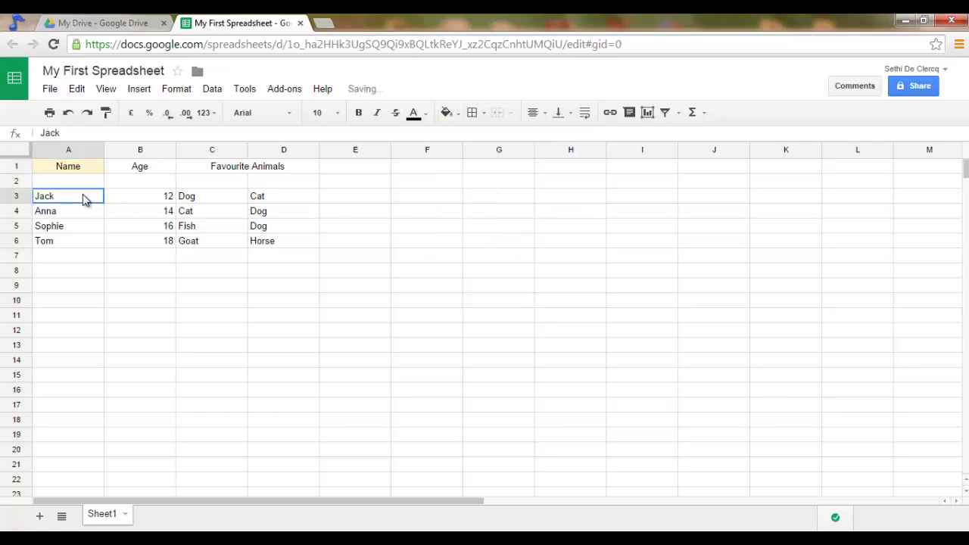
pyautogui.click(459, 117)
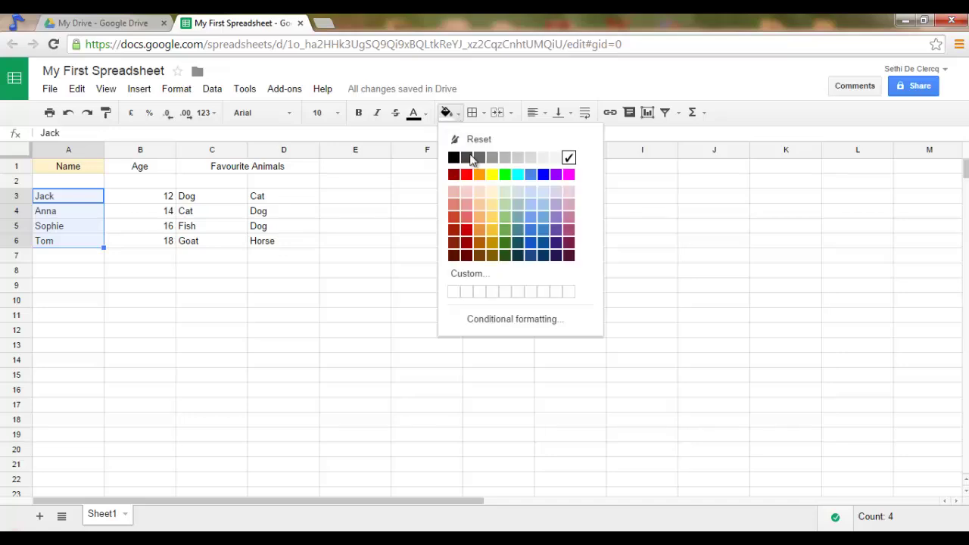
pyautogui.click(492, 209)
# Step: Fill the Age header and the ages 12 to 18 with light green
pyautogui.click(156, 173)
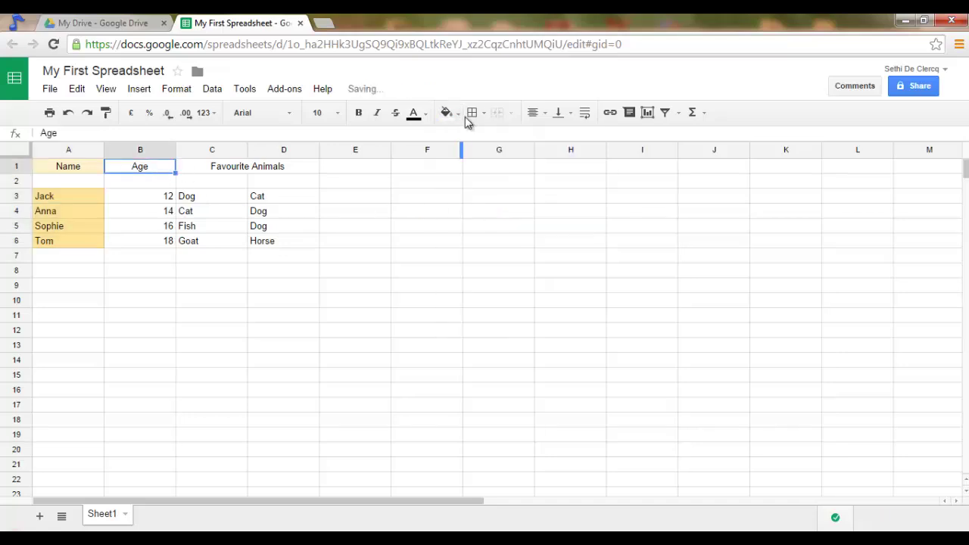
pyautogui.click(462, 118)
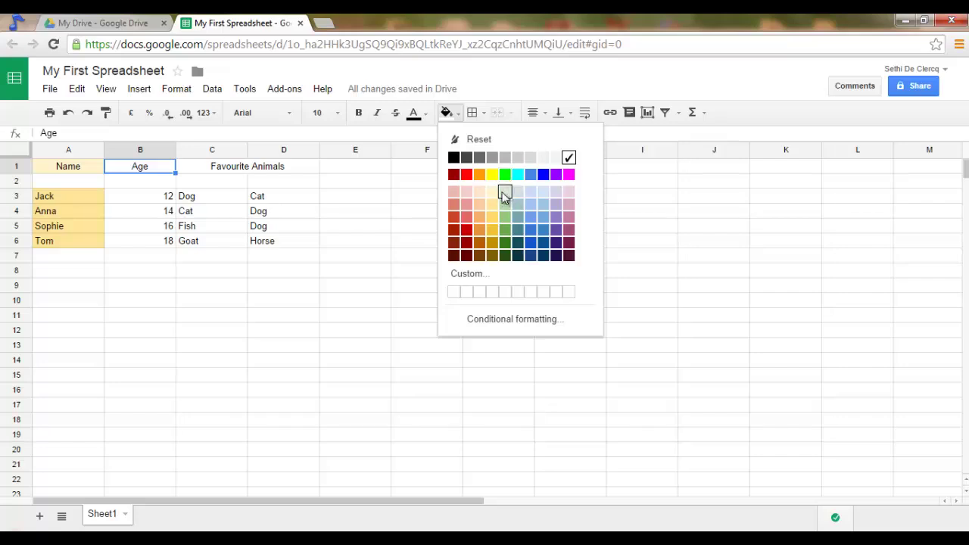
pyautogui.click(505, 193)
pyautogui.moveTo(142, 203); pyautogui.dragTo(143, 241)
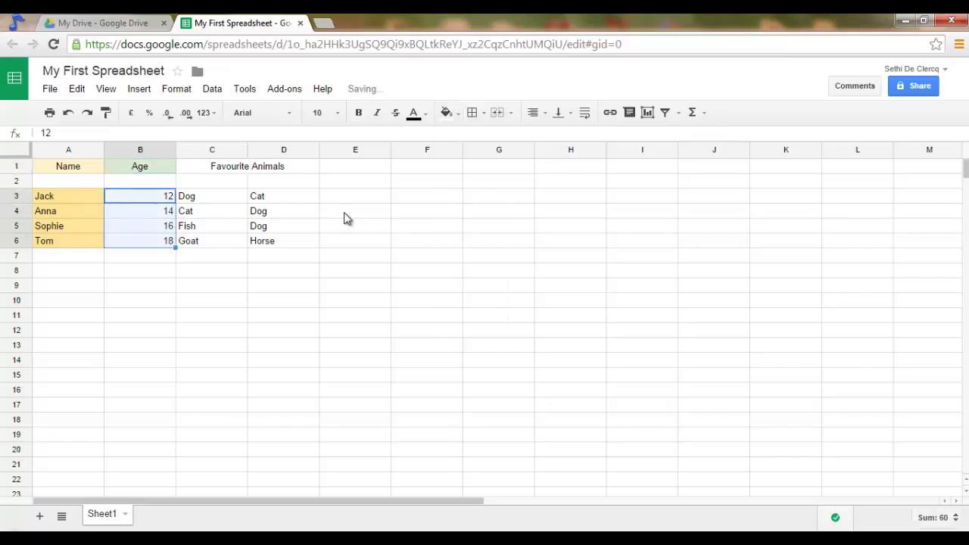
pyautogui.click(459, 115)
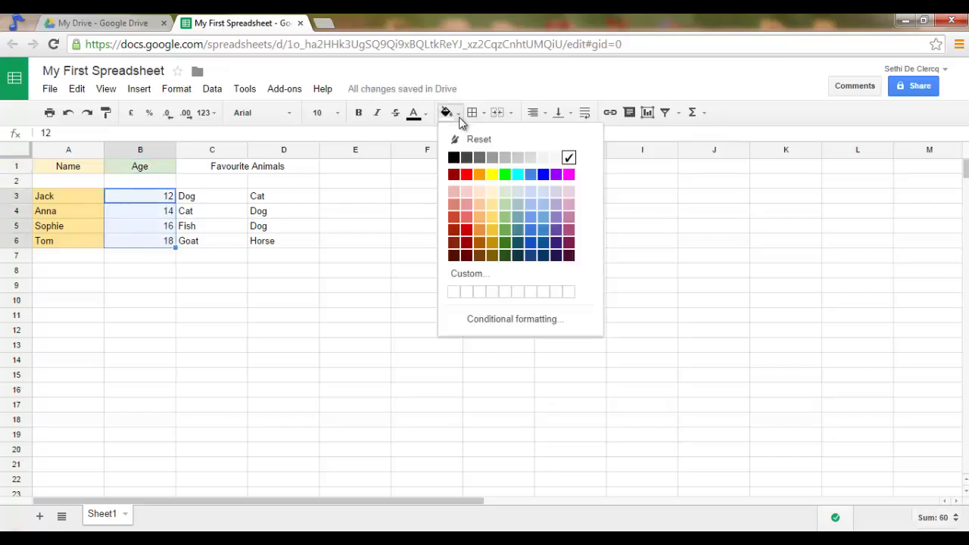
pyautogui.click(505, 204)
# Step: Fill the Favourite Animals header and the C3:D6 animal entries with blue
pyautogui.click(252, 171)
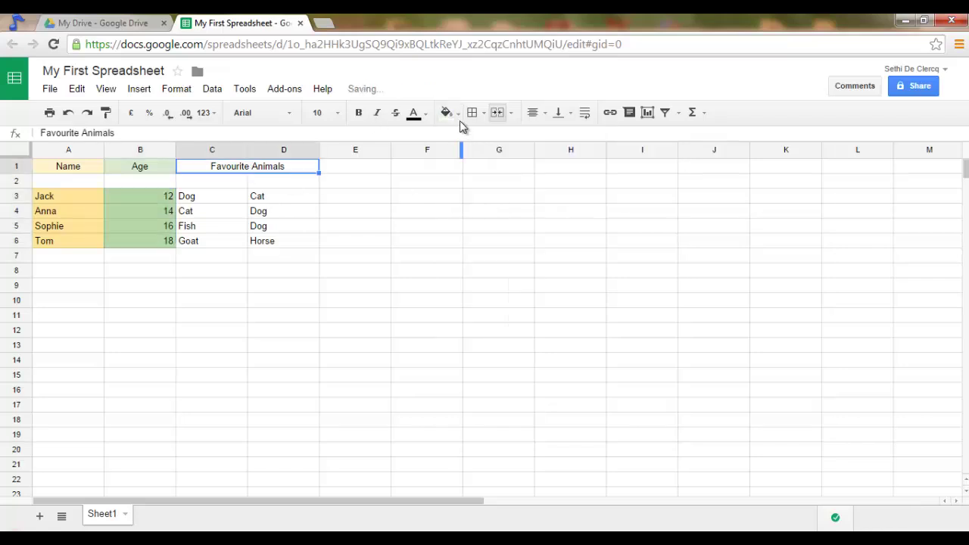
pyautogui.click(458, 115)
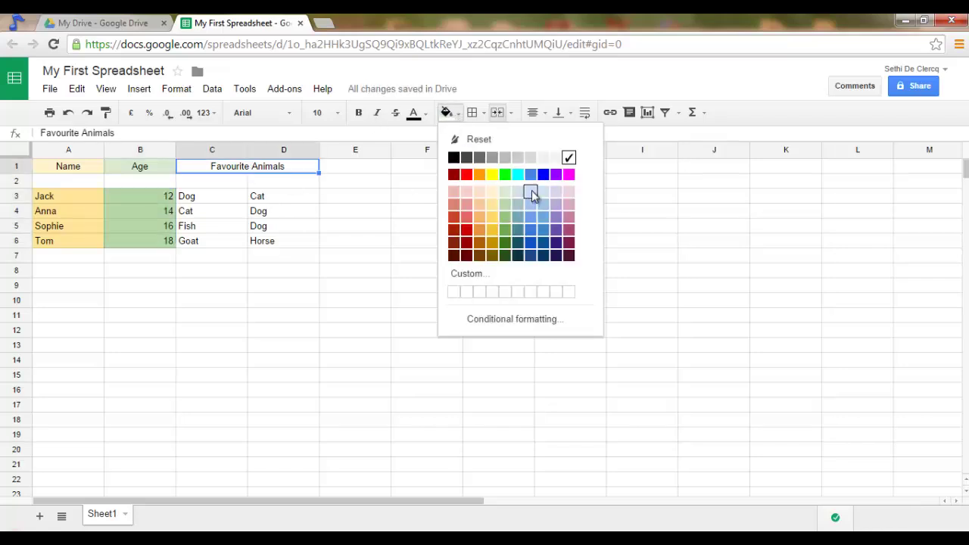
pyautogui.click(531, 192)
pyautogui.moveTo(231, 198); pyautogui.dragTo(288, 241)
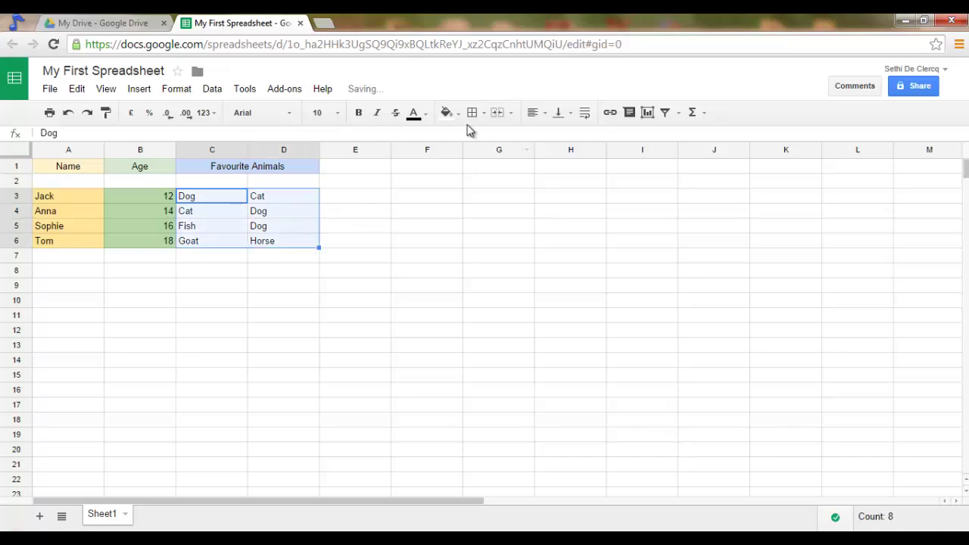
pyautogui.click(457, 113)
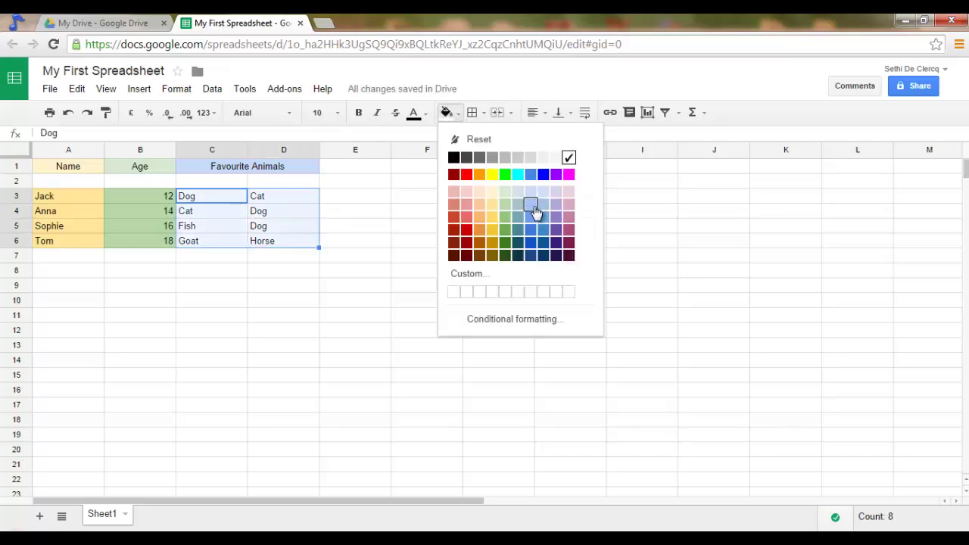
pyautogui.click(533, 212)
pyautogui.click(216, 280)
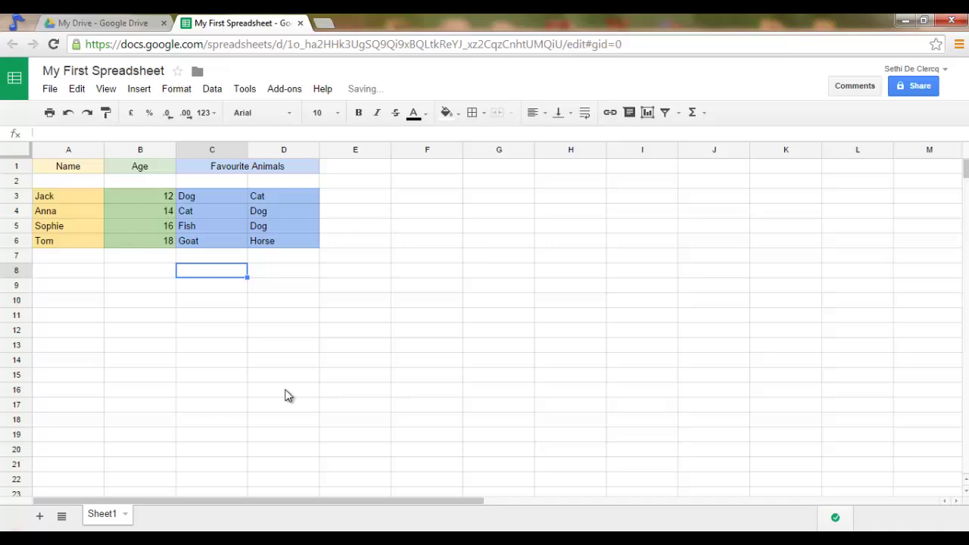